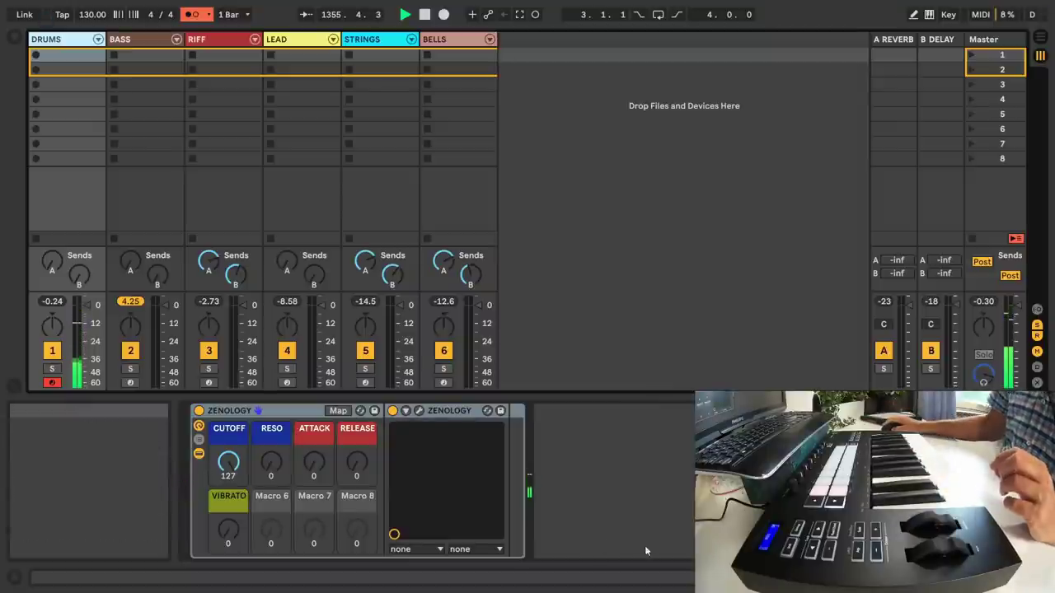
Open and close the DRUMS Zenology window, then open the BASS synth showing 081: SYNTH BASS.
left_click(419, 411)
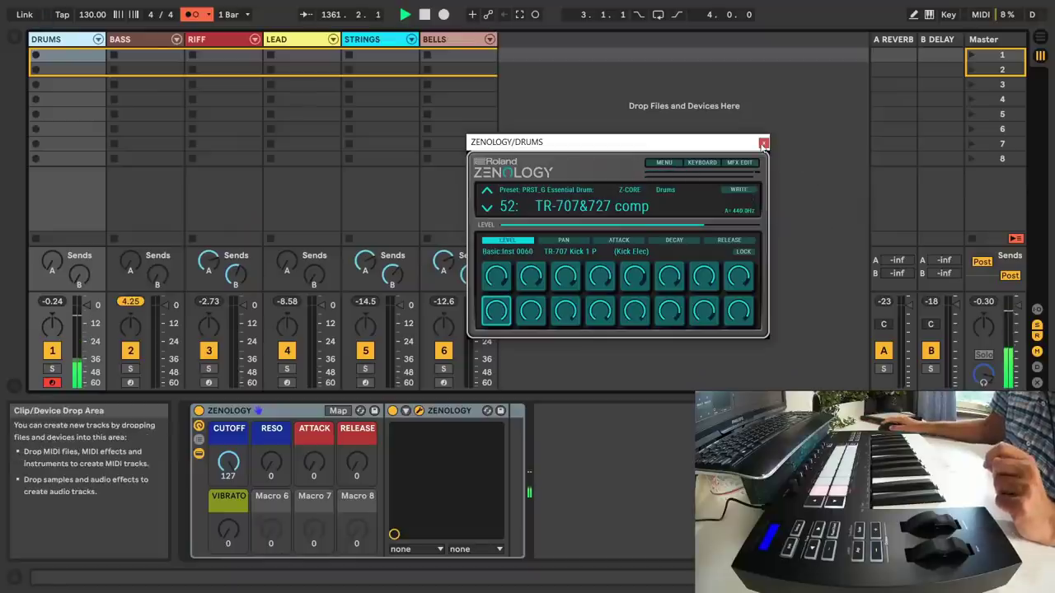
left_click(762, 142)
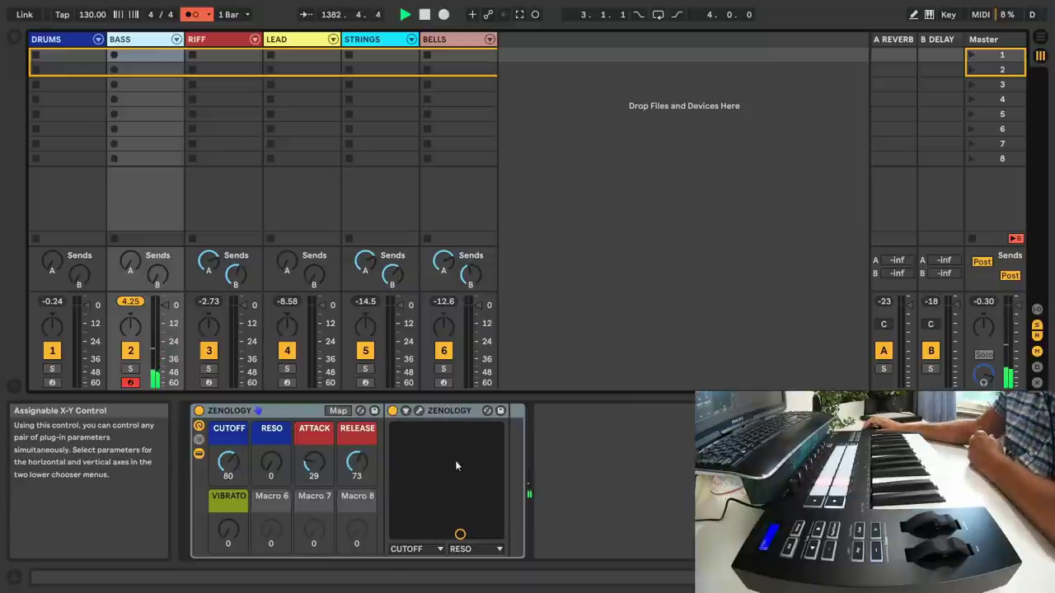
left_click(418, 411)
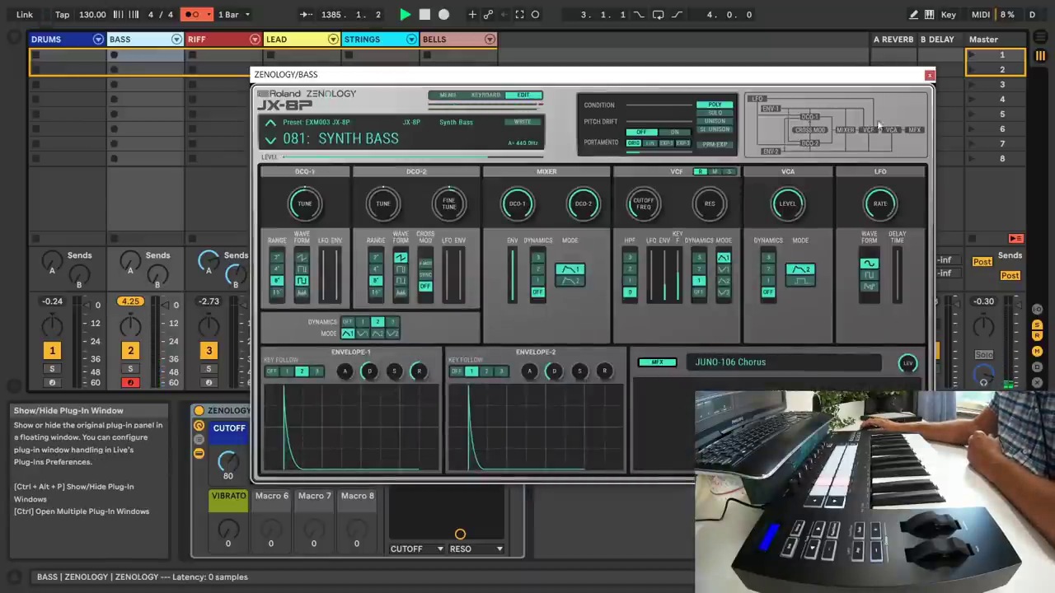
Toggle the on-screen keyboard, switch to the compact panel, then move and close the BASS synth window.
left_click(475, 97)
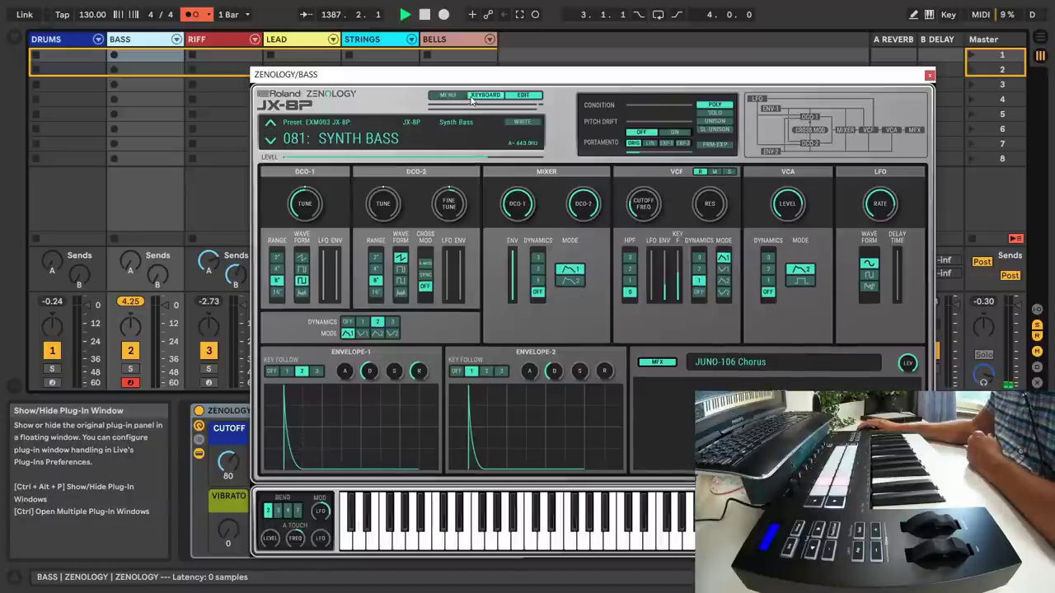
left_click(476, 97)
left_click(474, 97)
left_click(447, 96)
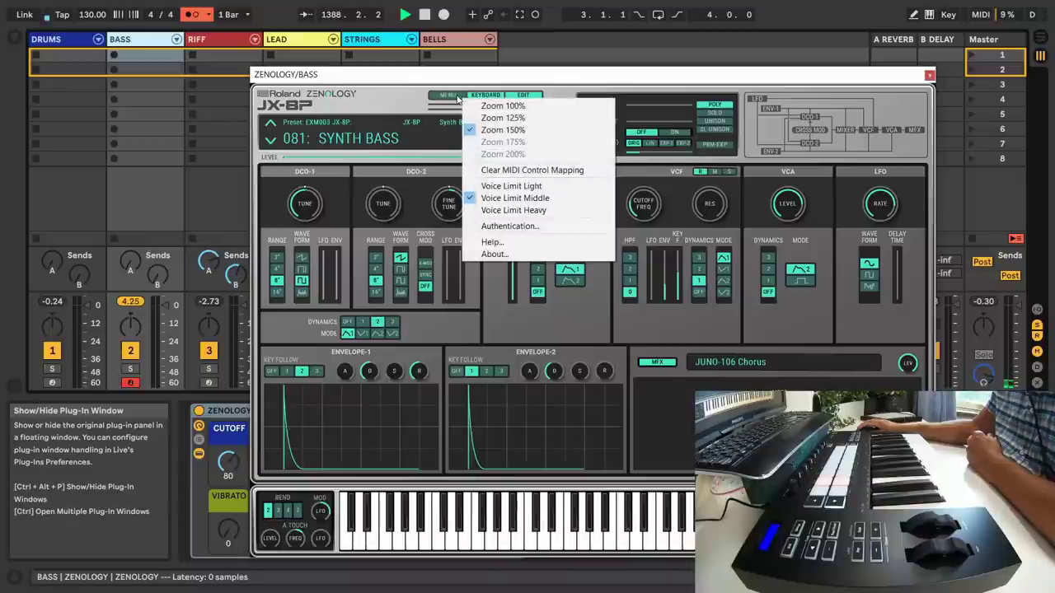
left_click(474, 76)
left_click(522, 95)
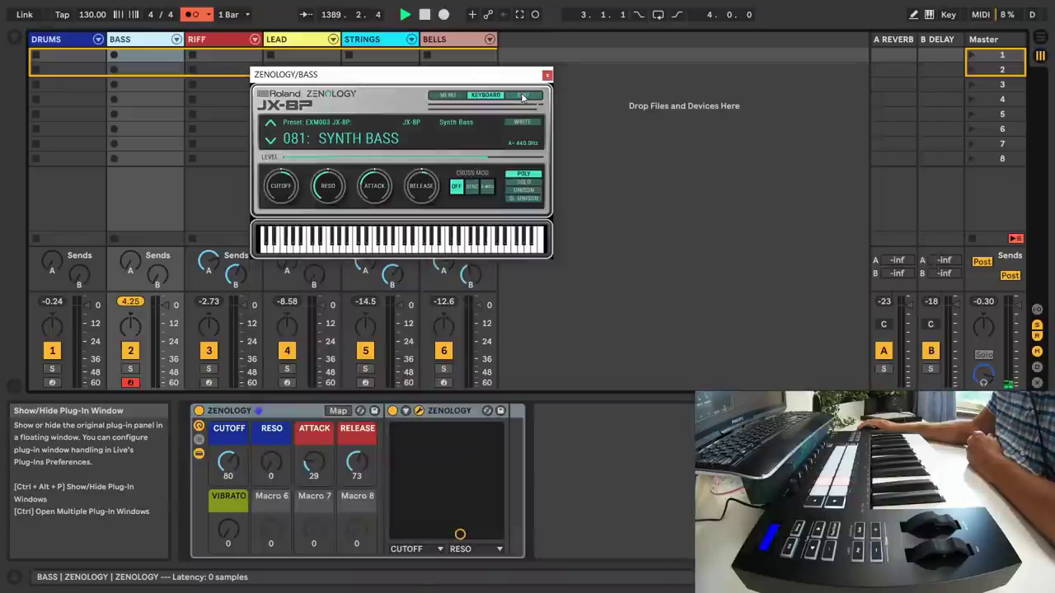
left_click_drag(566, 76, 695, 90)
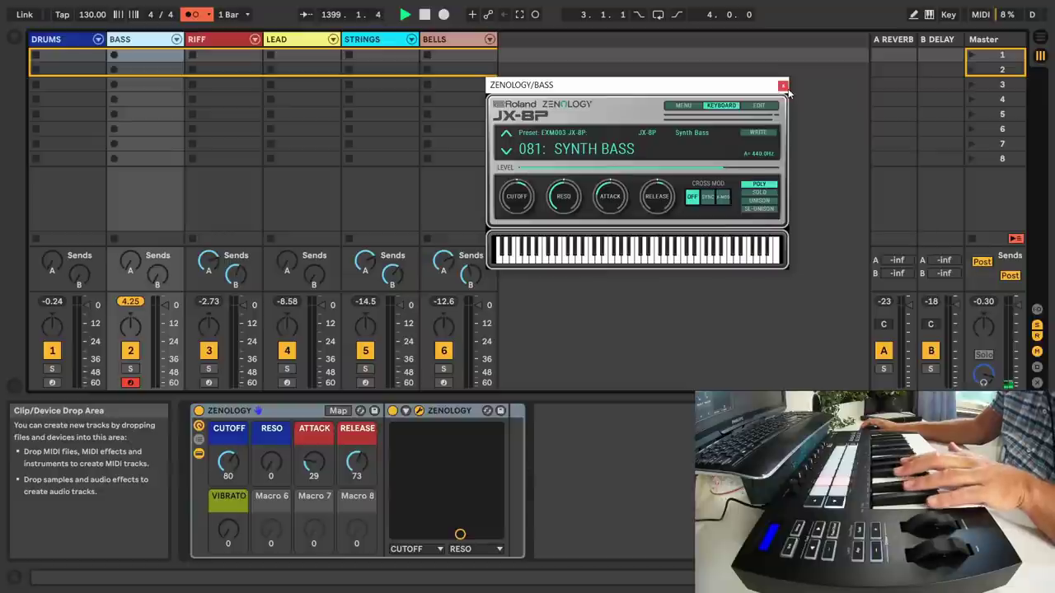
left_click(783, 86)
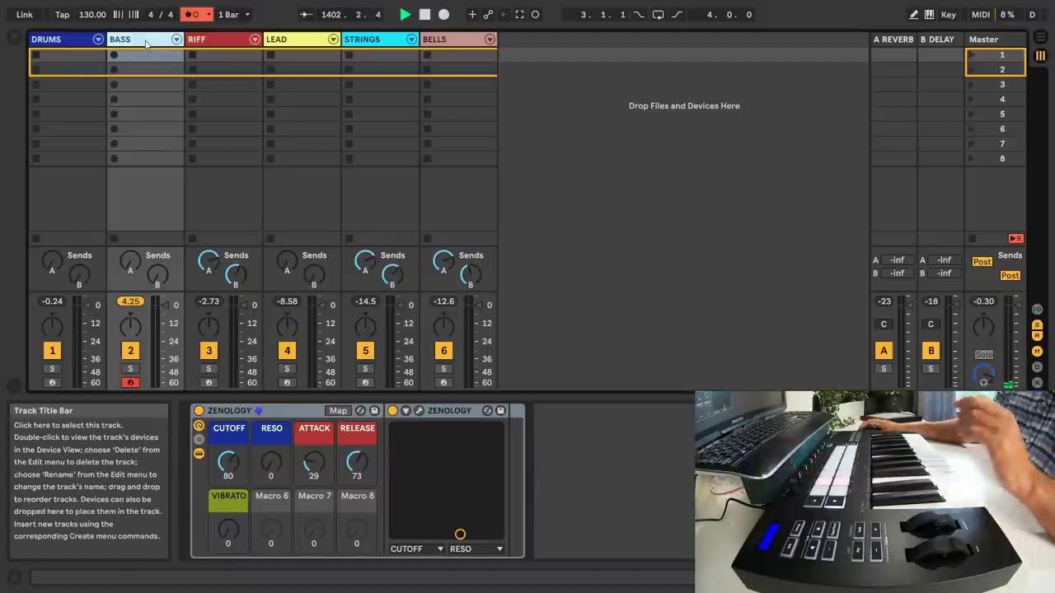
Move the armed track from BASS to RIFF and then to LEAD while playing.
key("Right")
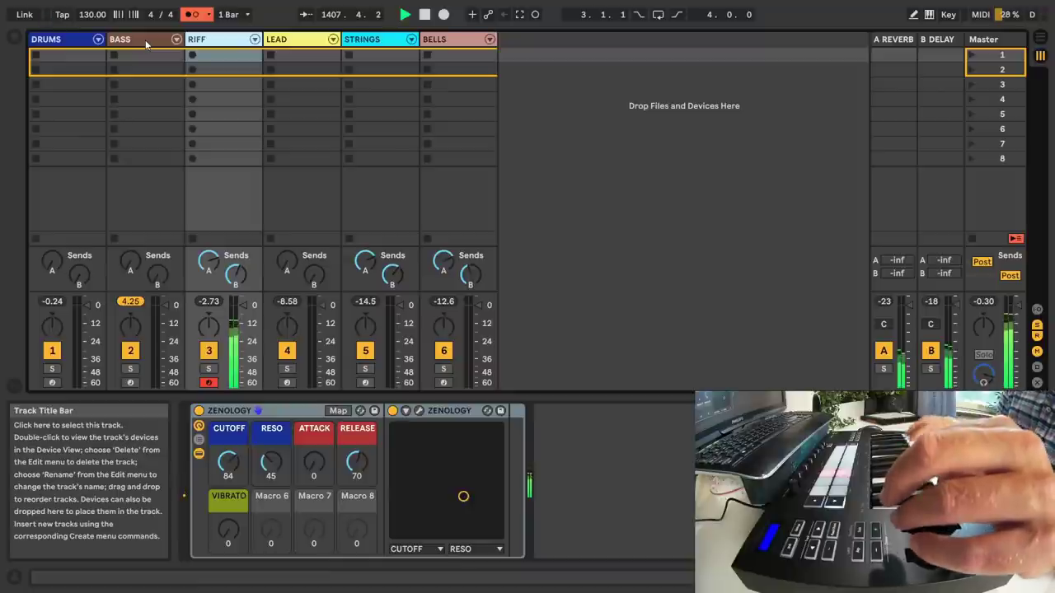
key("Right")
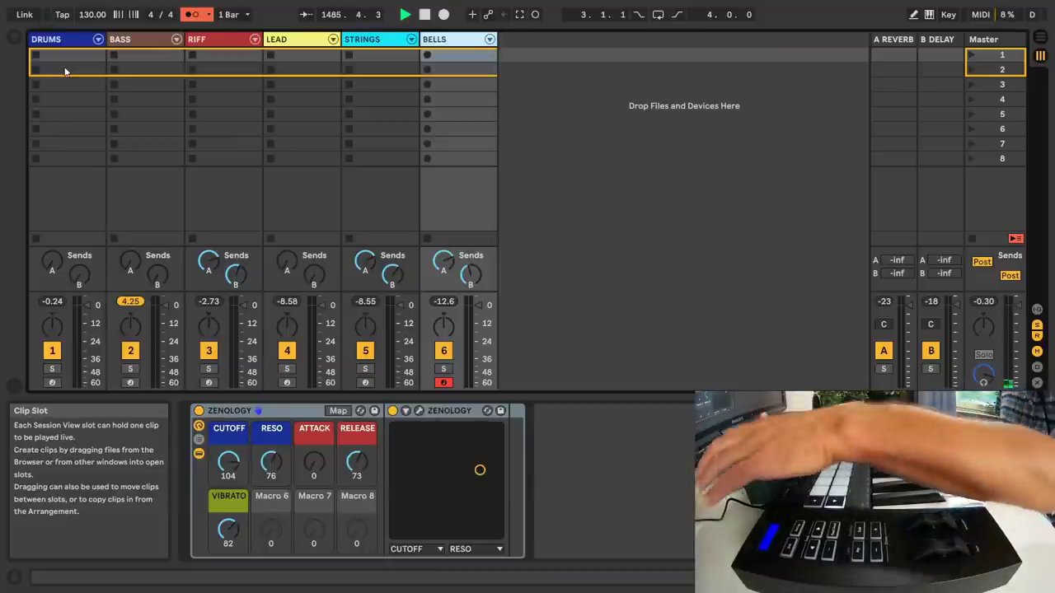
key("Tab")
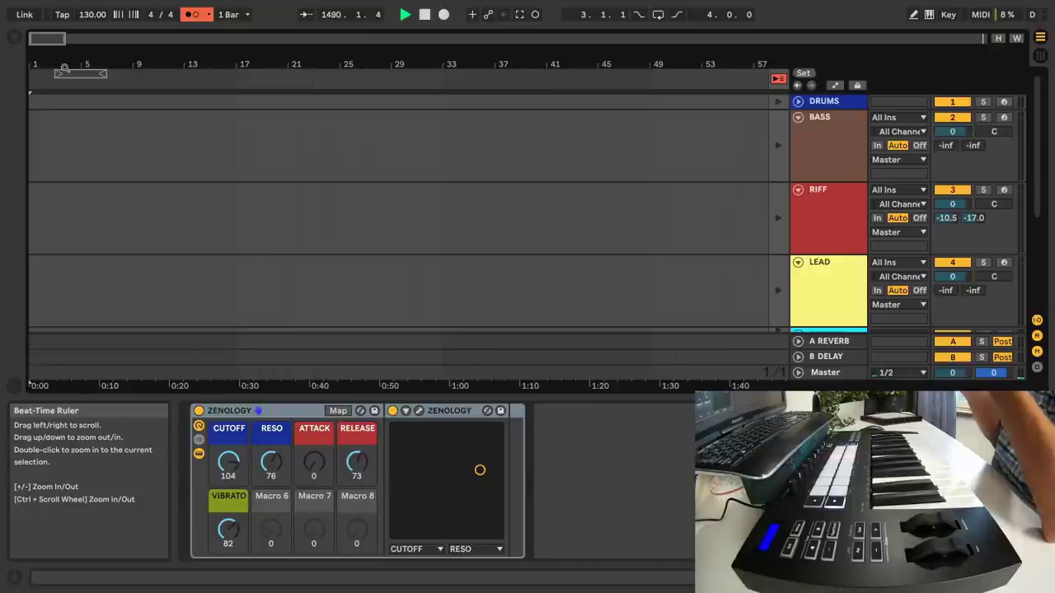
key("Tab")
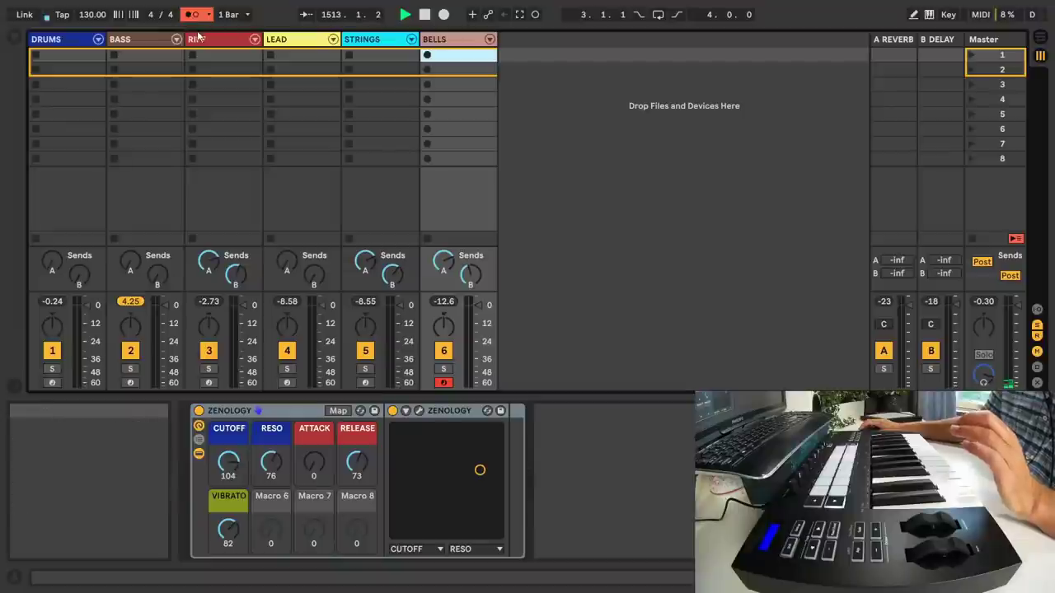
Step the track selection to the reverb return and back to STRINGS.
key("Right")
key("Left")
key("Left")
key("Left")
key("Left")
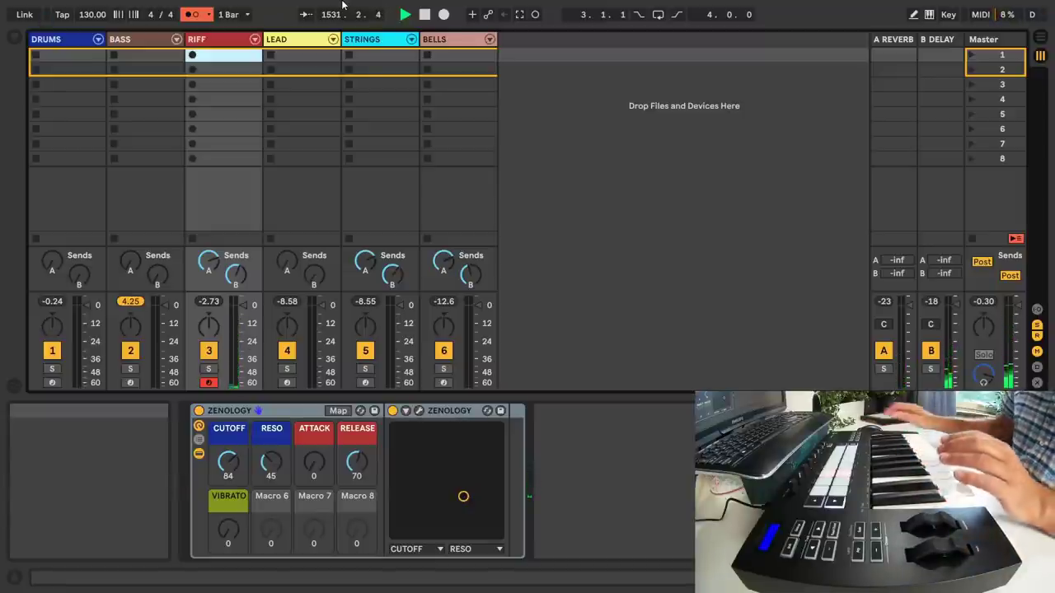
Open RIFF's full Zenology panel, set CONDITION to 20 and PITCH DRIFT to 112, and turn VCF dynamics off.
left_click(418, 412)
left_click(506, 85)
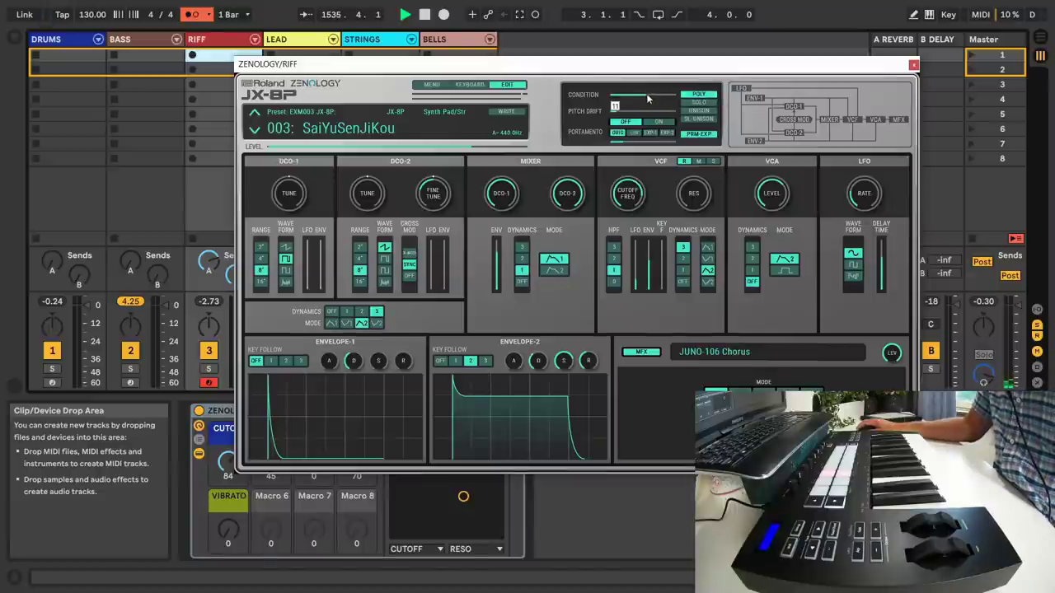
left_click_drag(647, 92, 624, 95)
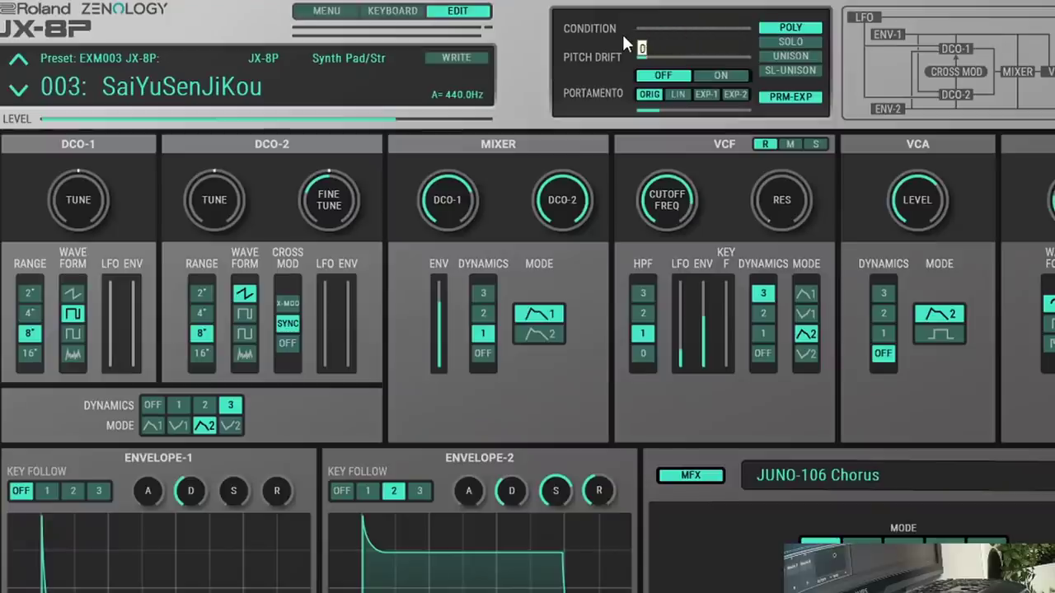
mouse_move(652, 59)
left_mouse_down()
mouse_move(701, 61)
mouse_move(631, 61)
left_mouse_up()
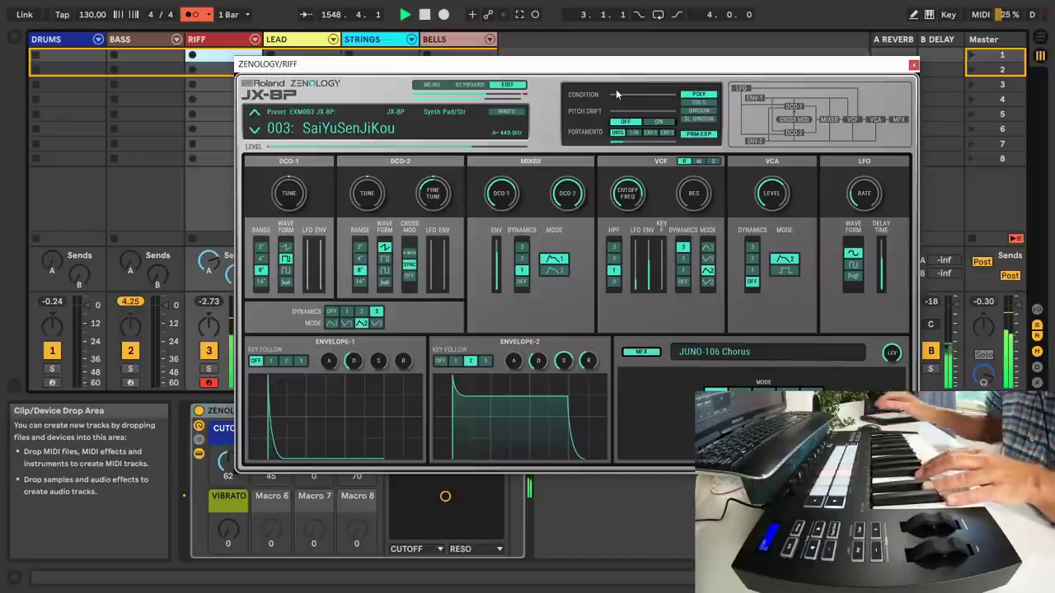
left_click(684, 284)
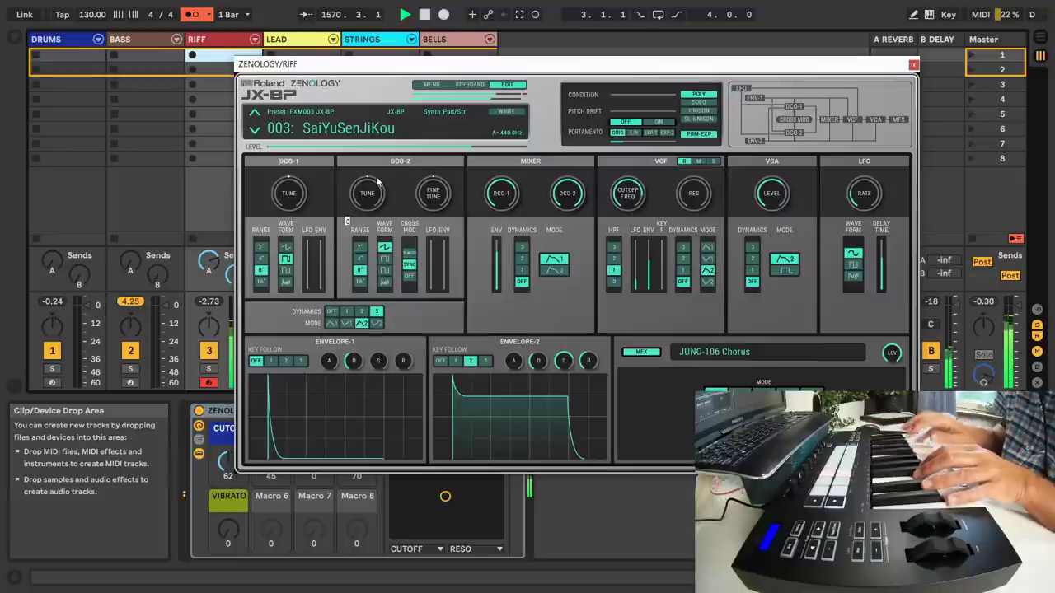
Show the A Reverb return's Ballad Reverb settings and raise RIFF's delay send to -14.0 dB.
left_click(913, 65)
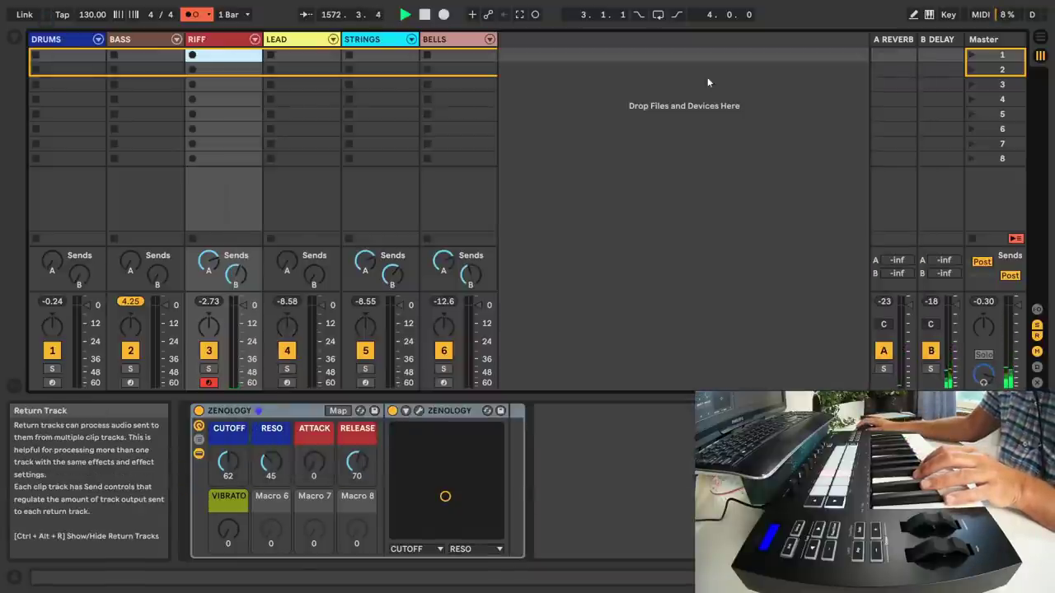
left_click(895, 39)
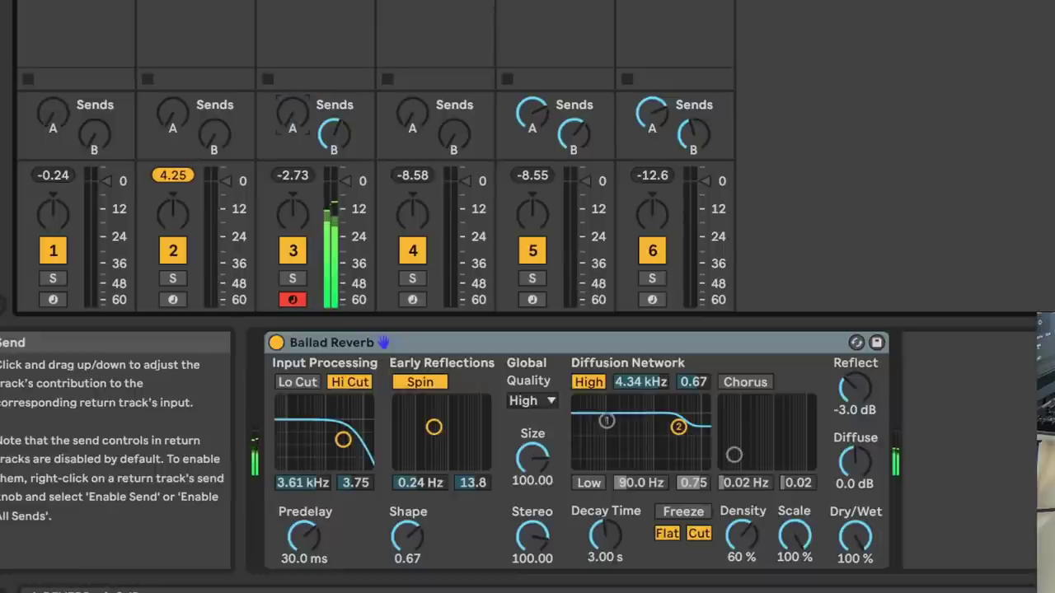
left_click_drag(318, 136, 318, 107)
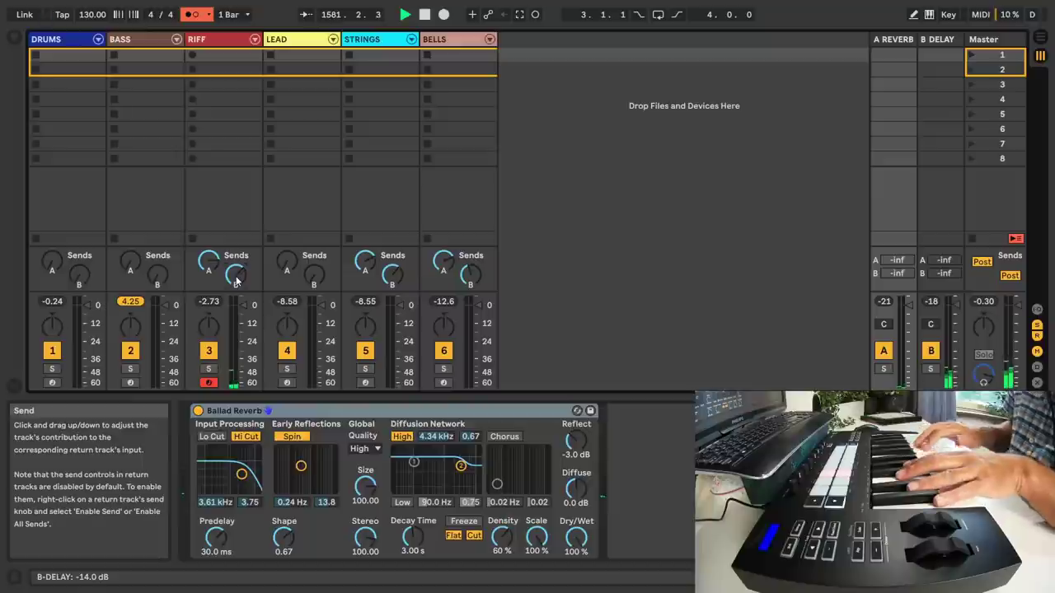
Select the RIFF track to record the RIFF 6 riff from the MIDI keyboard.
left_click(242, 42)
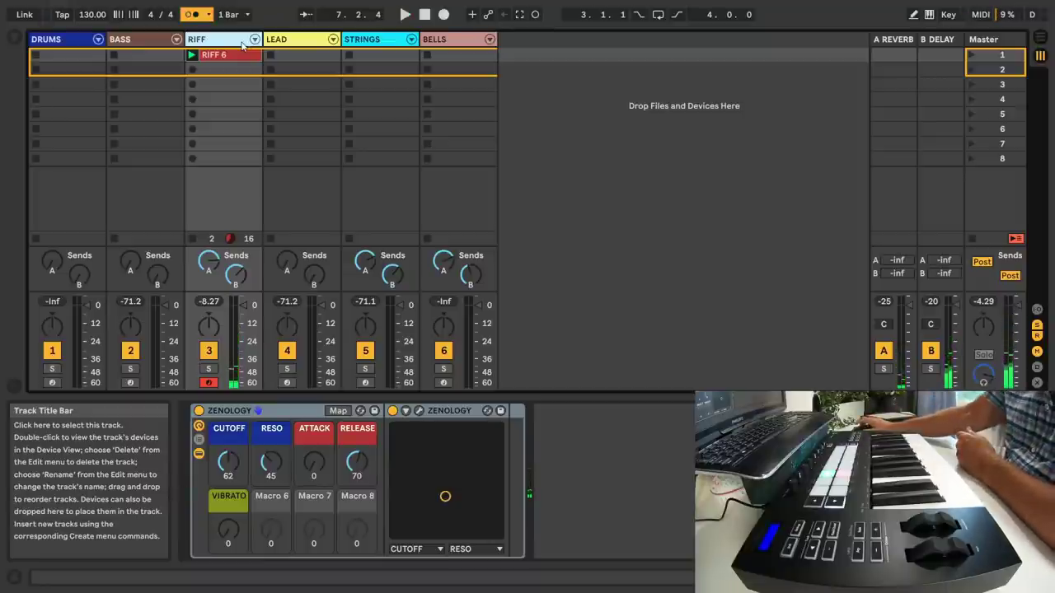
Open the RIFF 6 clip's notes and zoom the note view in around beat 2.
left_click(228, 56)
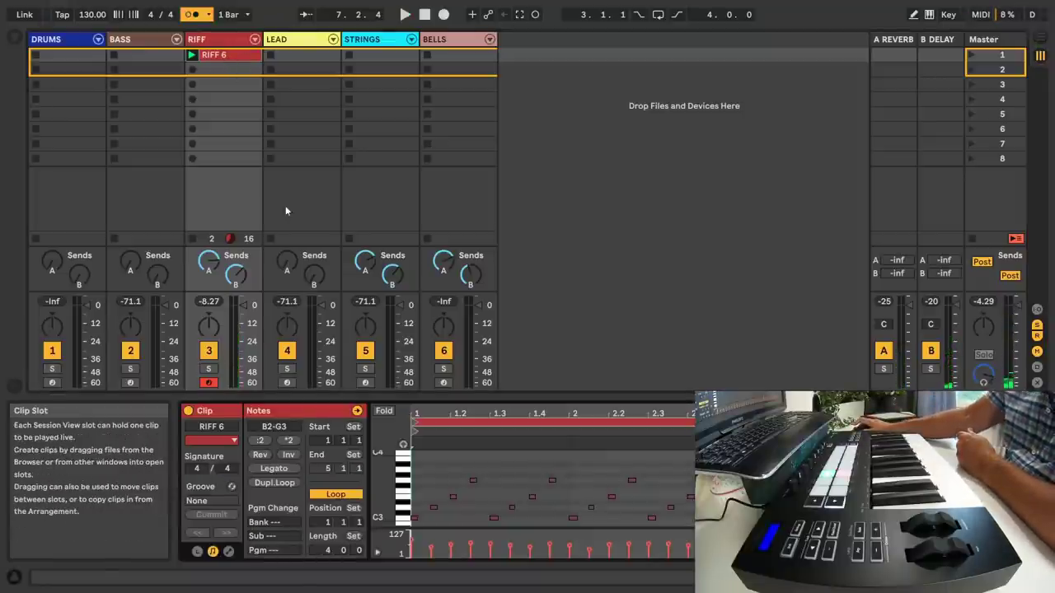
left_click(553, 444)
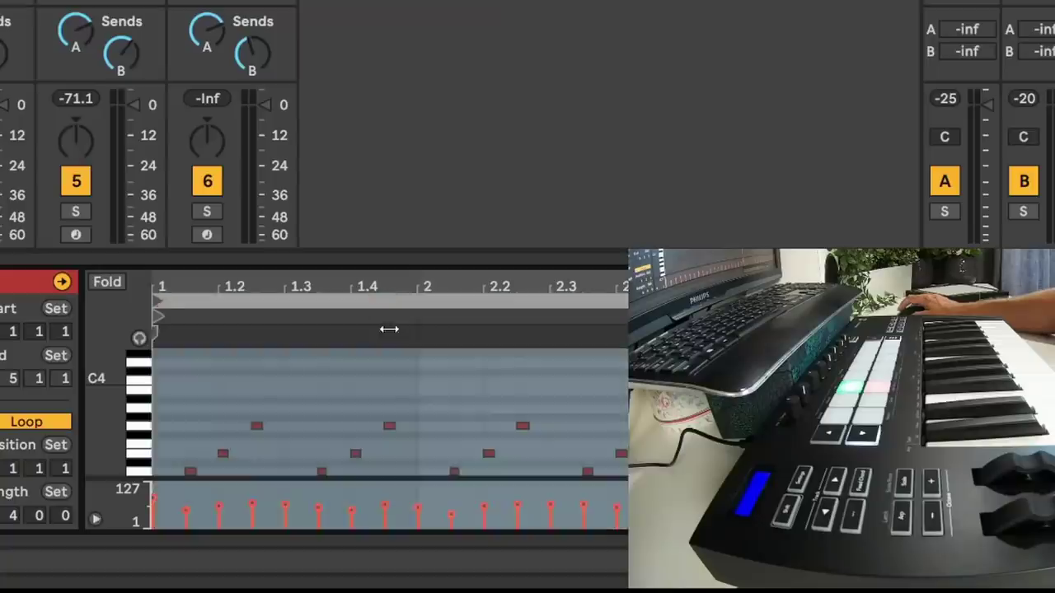
mouse_move(403, 285)
left_mouse_down()
mouse_move(409, 342)
mouse_move(404, 285)
left_mouse_up()
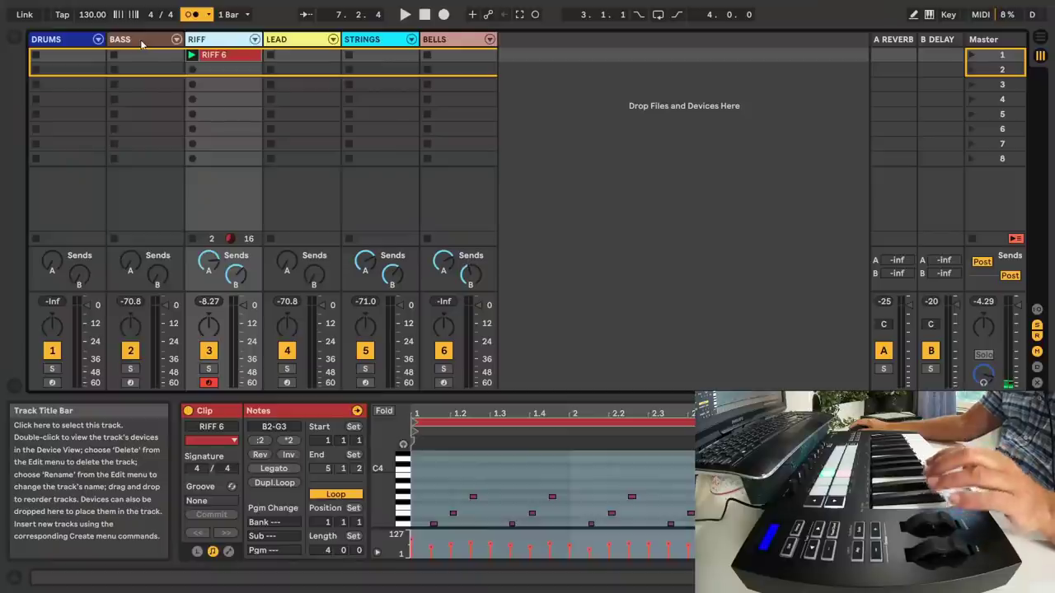
Select the BASS track and show its Zenology devices in the Device View.
left_click(141, 43)
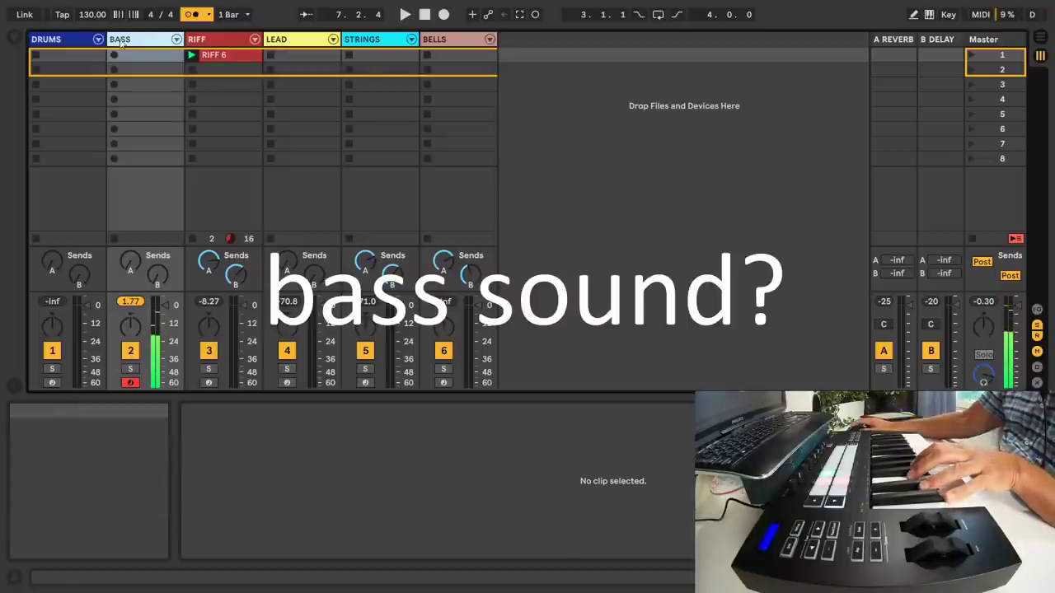
double_click(149, 41)
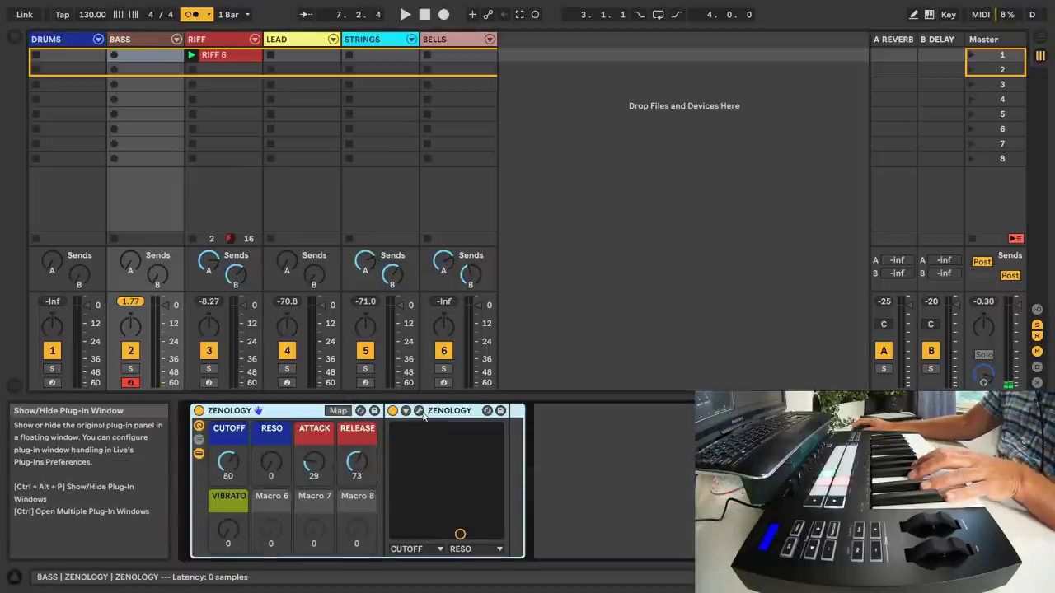
Open the bass Zenology window in full edit panel and leave the filter key dynamics off.
left_click(419, 411)
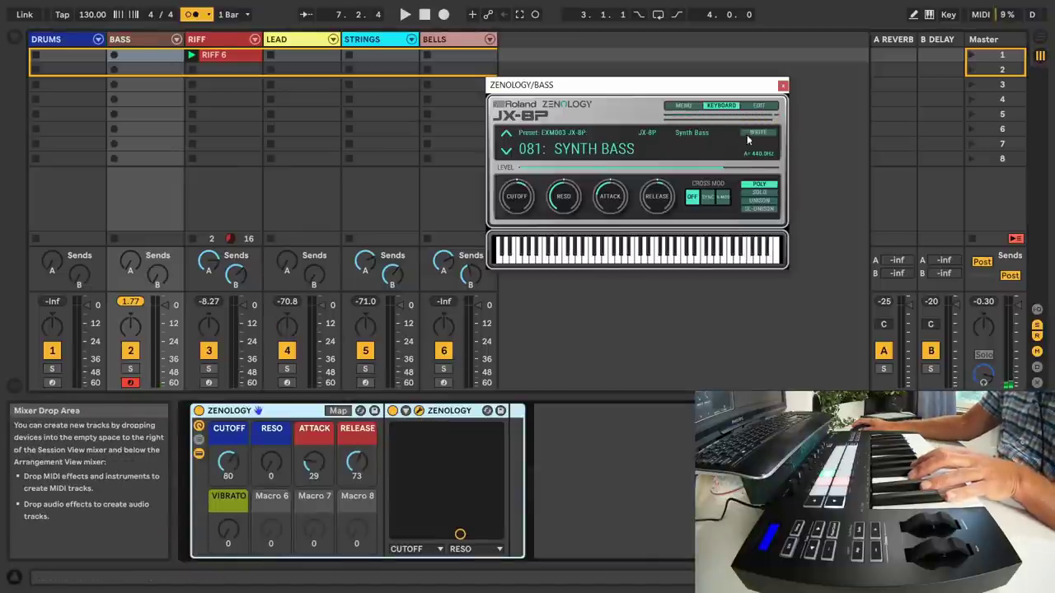
left_click(759, 107)
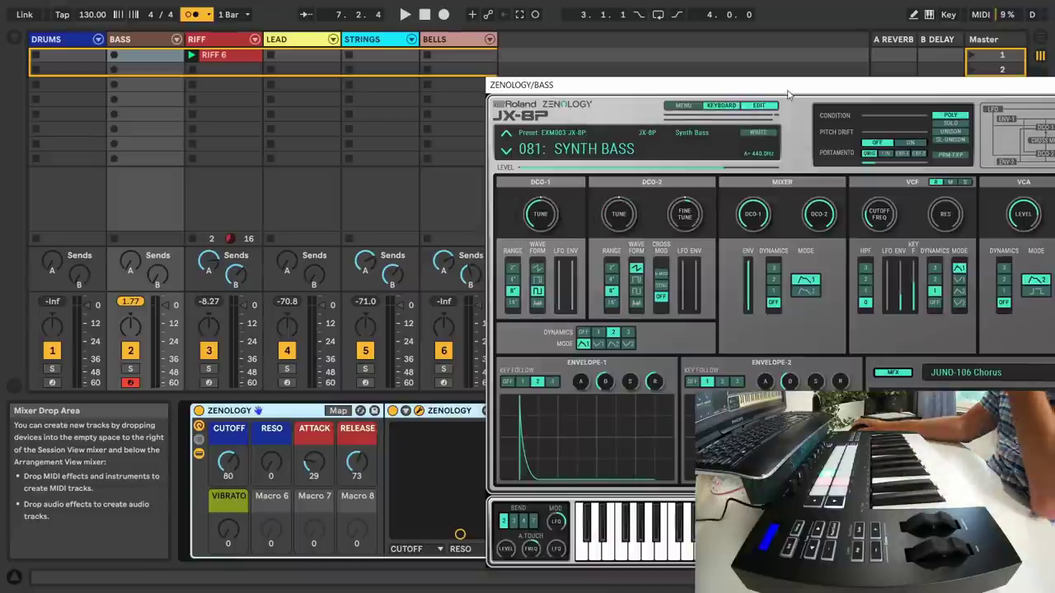
left_click_drag(769, 90, 458, 47)
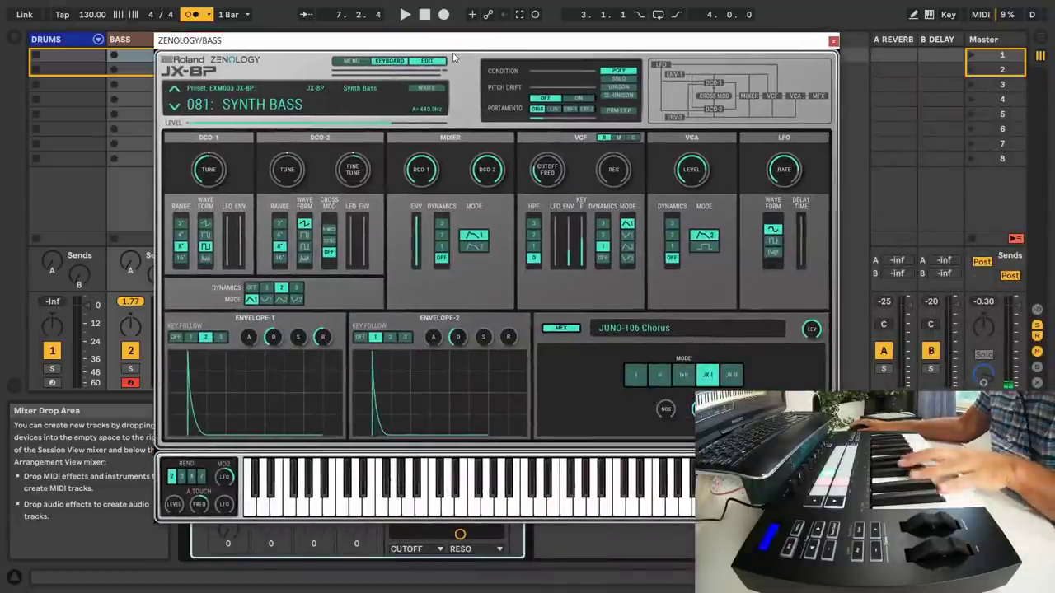
left_click(602, 259)
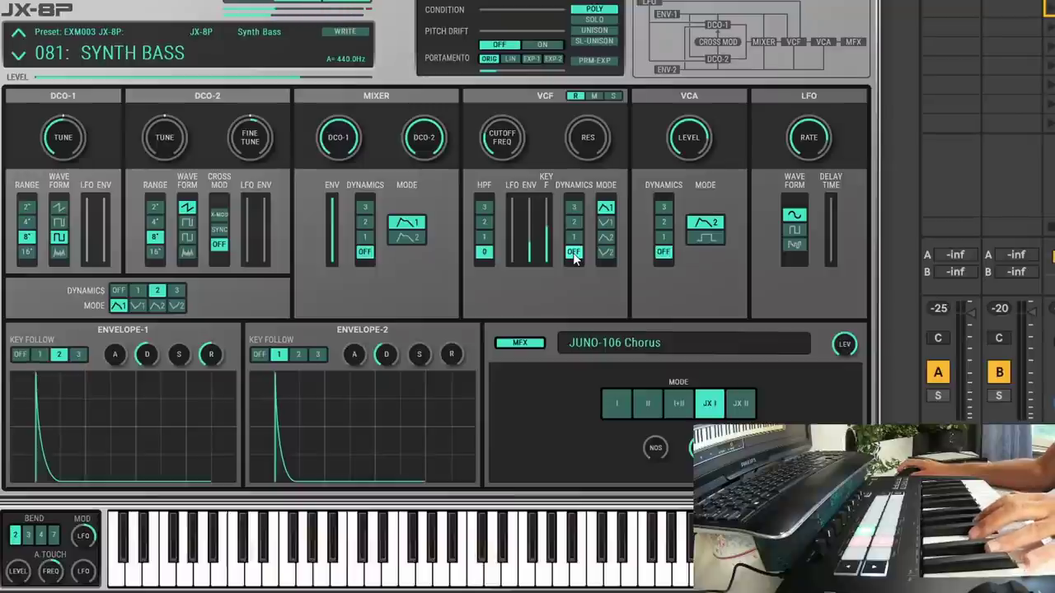
left_click(573, 209)
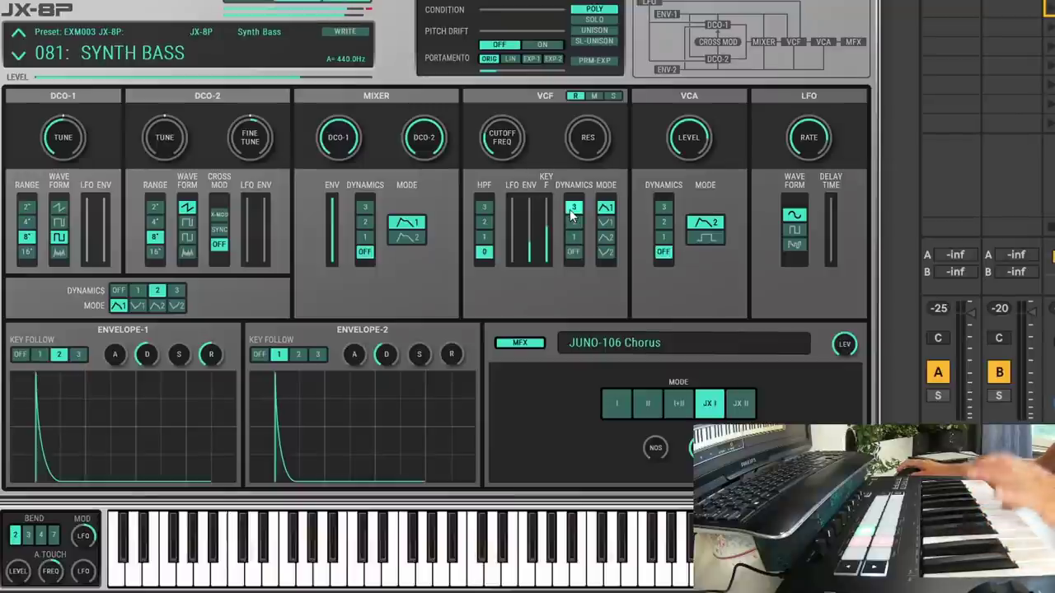
left_click(574, 252)
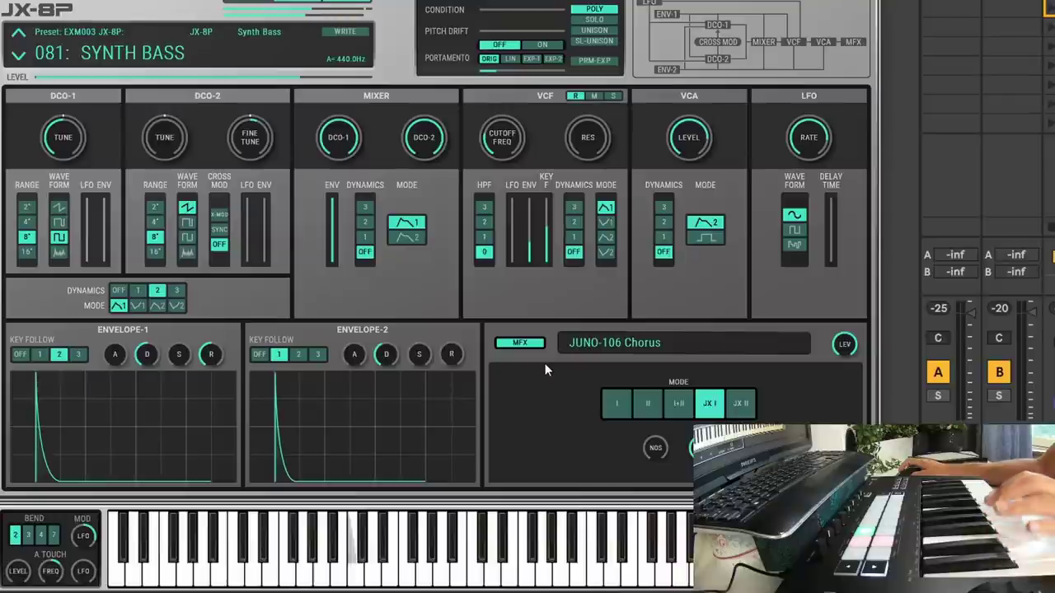
Audition chorus modes II, I+II, JX I and JX II, then settle on mode I with chorus off.
left_click(612, 406)
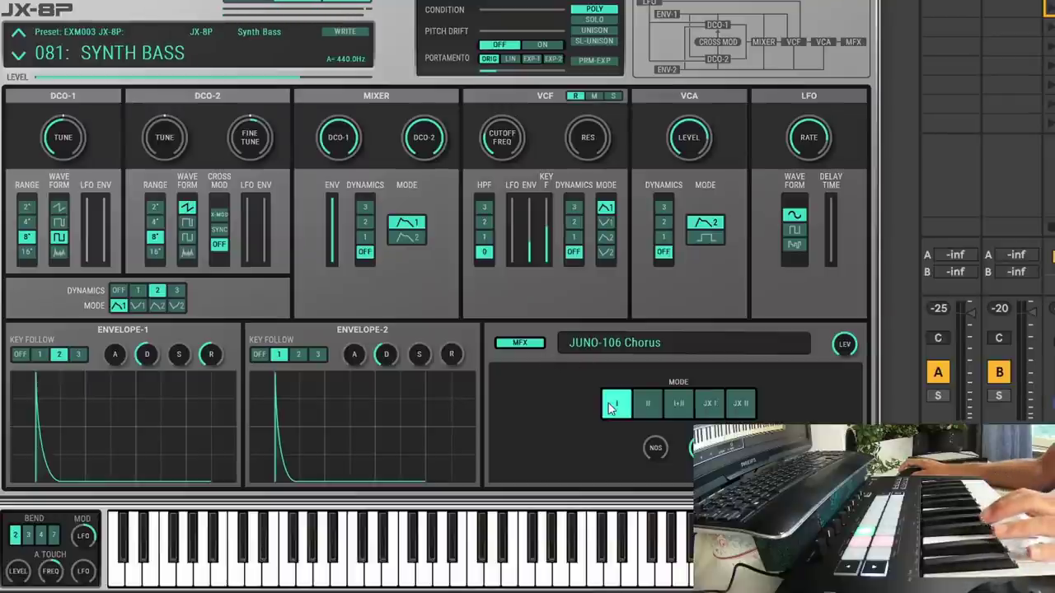
left_click(648, 406)
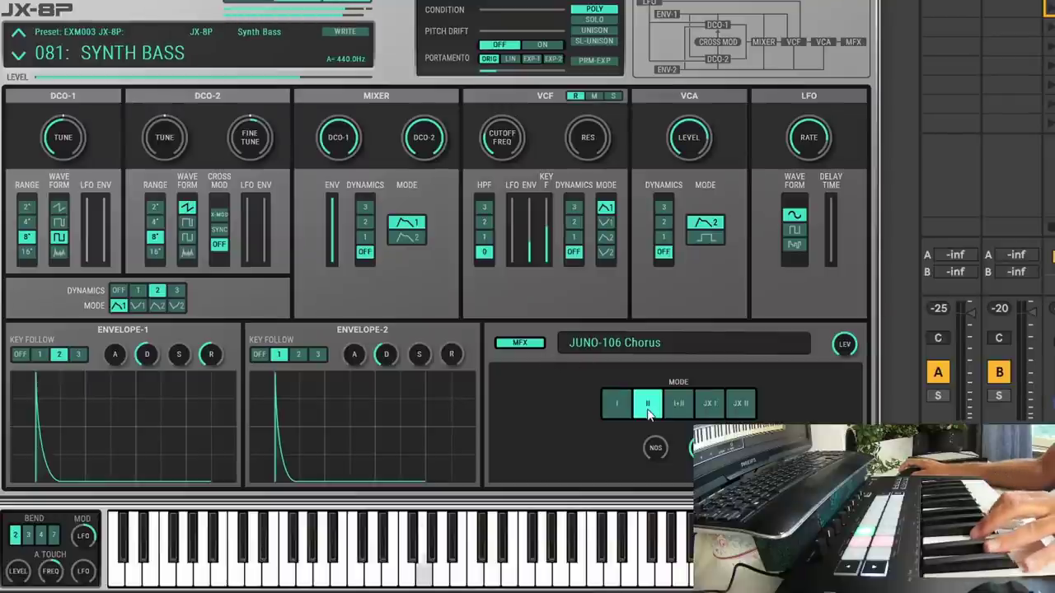
left_click(678, 405)
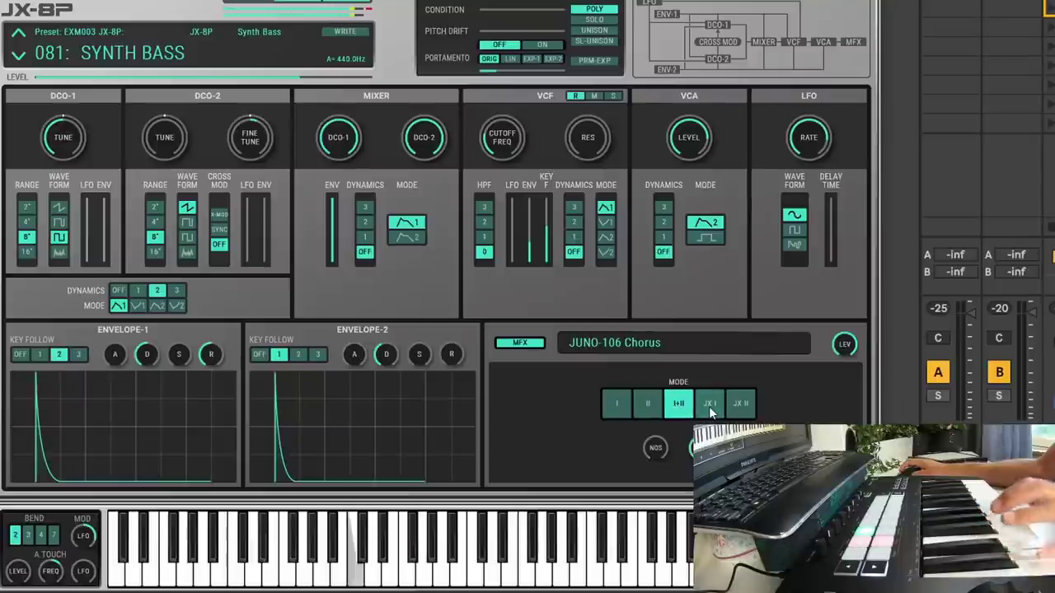
left_click(709, 407)
left_click(687, 410)
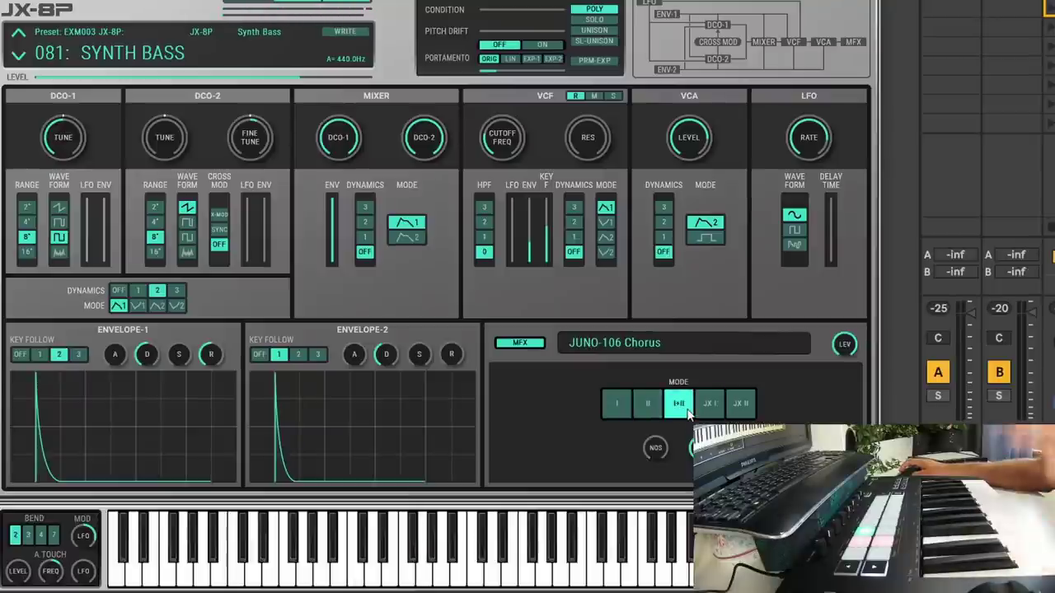
left_click(709, 407)
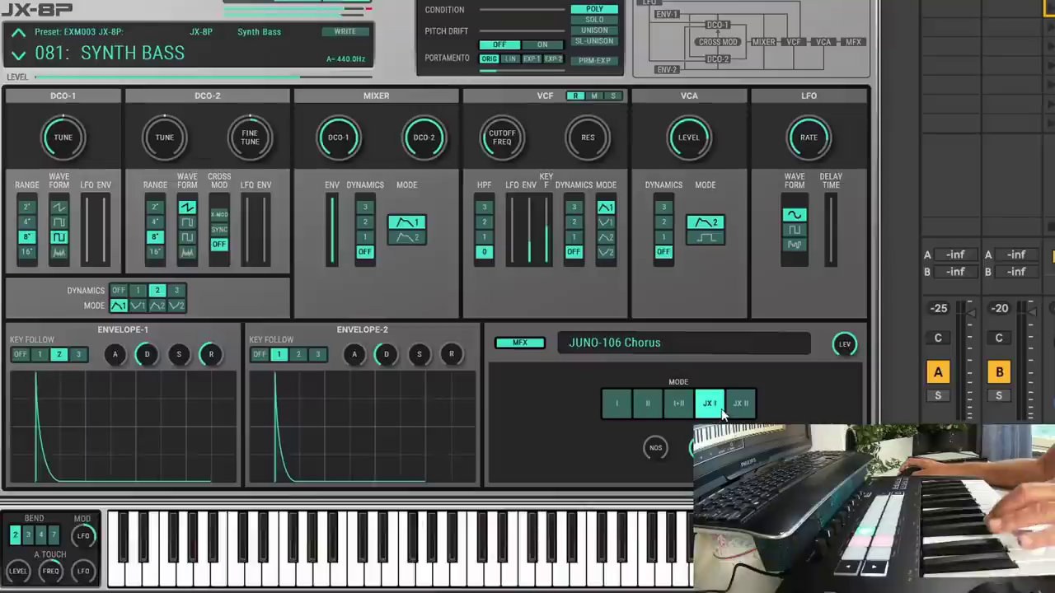
left_click(741, 405)
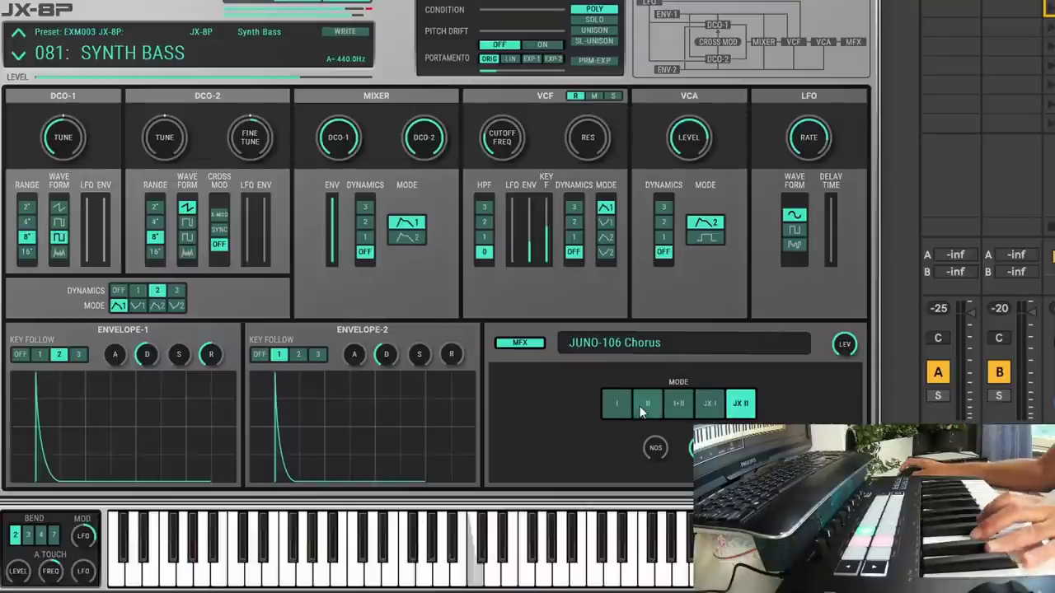
left_click(609, 409)
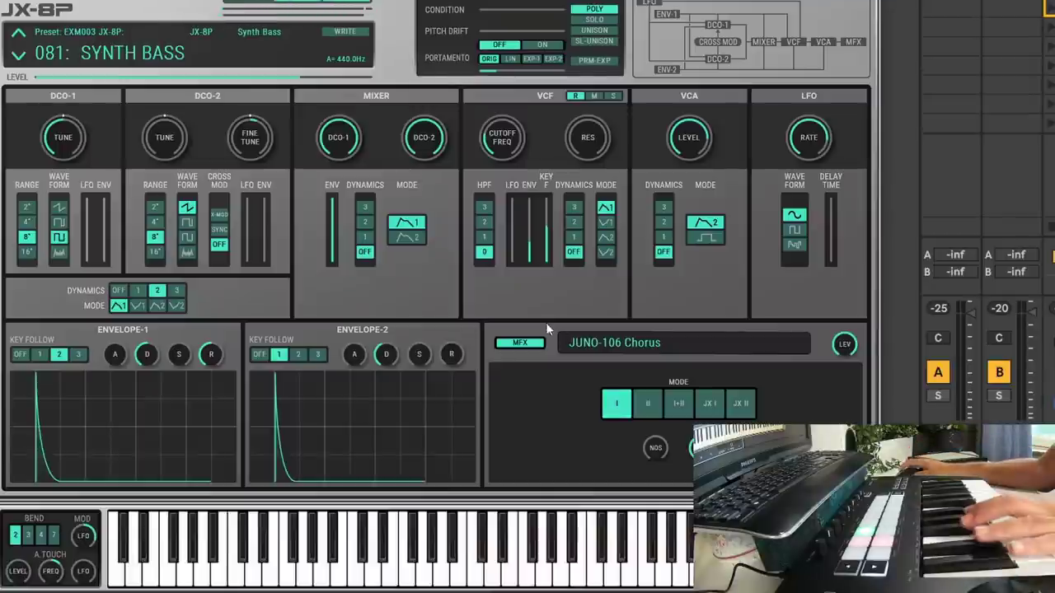
left_click(519, 343)
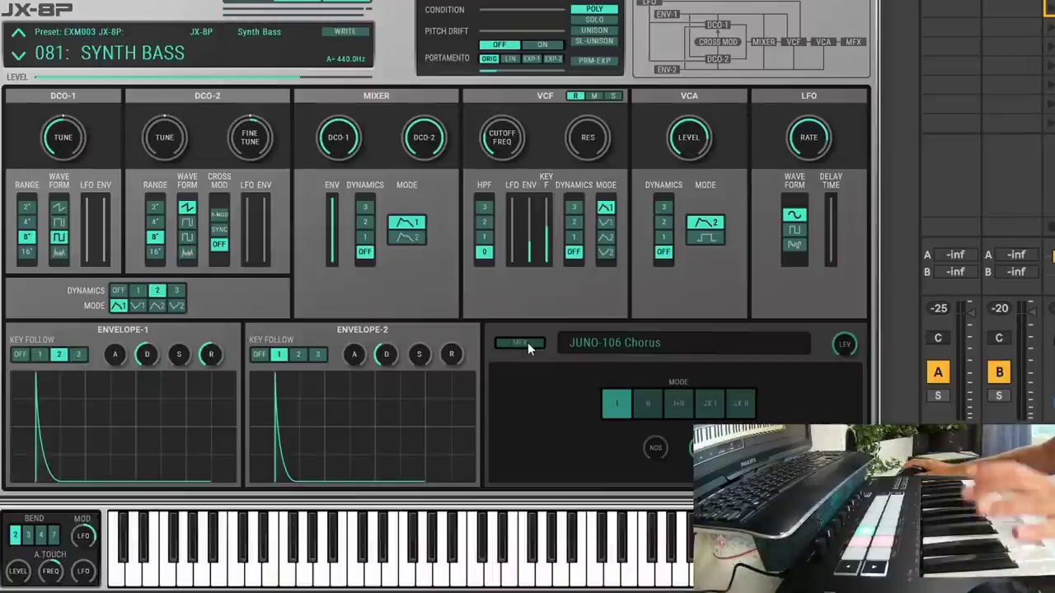
Re-enable the bass synth's JUNO-106 Chorus MFX and close the ZENOLOGY/BASS window.
left_click(527, 342)
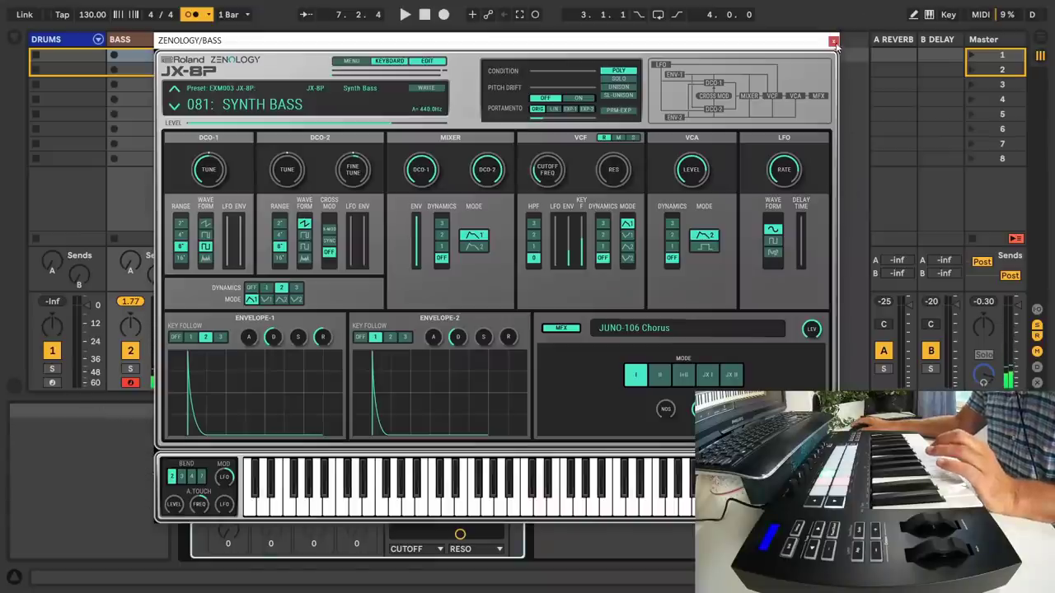
left_click(833, 41)
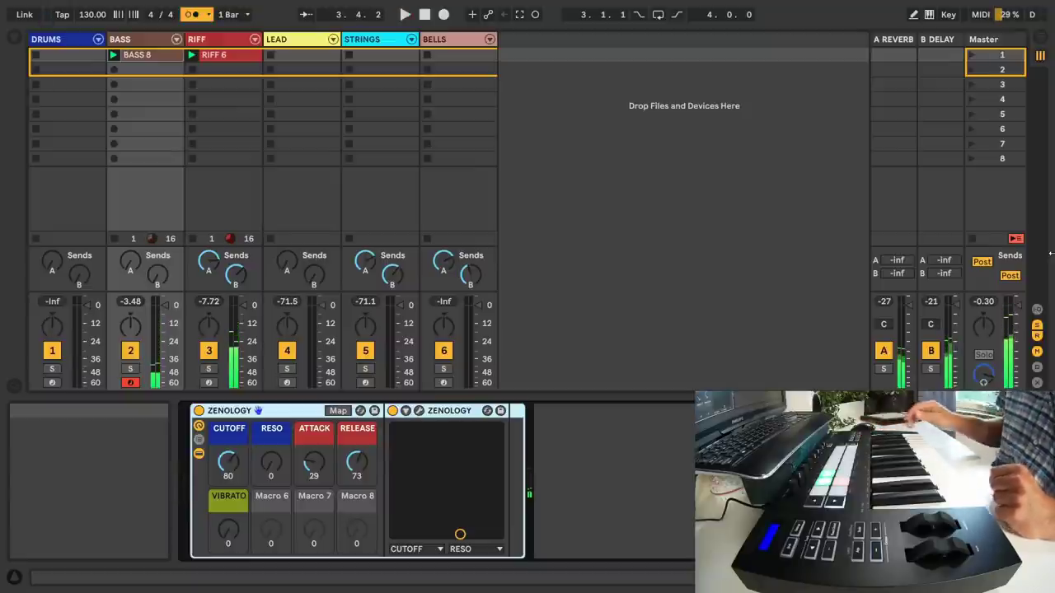
Duplicate the BASS 8 and RIFF 6 clips into the second scene's slots below them.
right_click(133, 55)
left_click(165, 89)
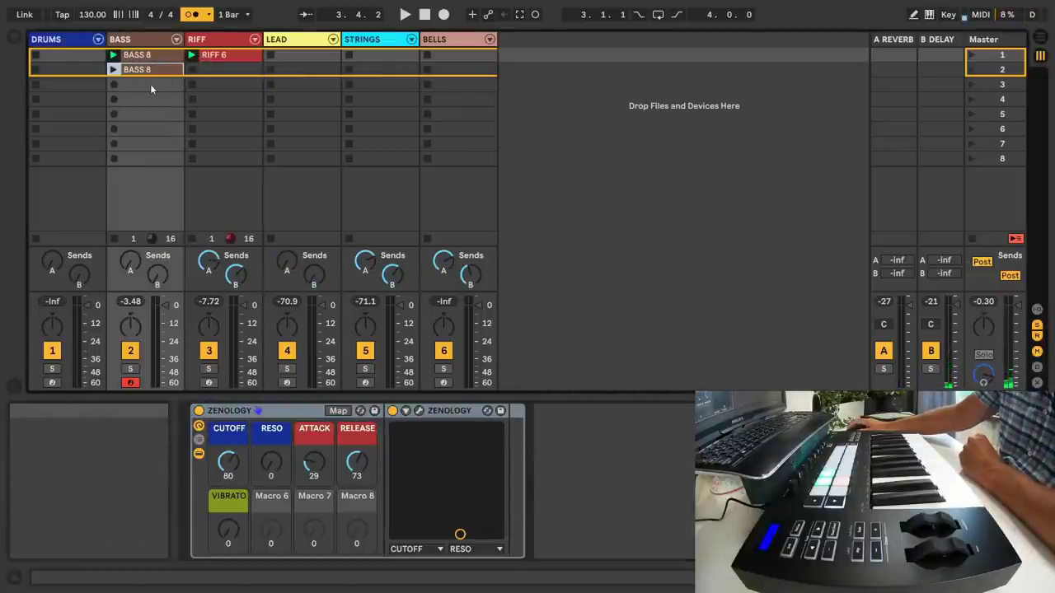
left_click(218, 56)
right_click(219, 56)
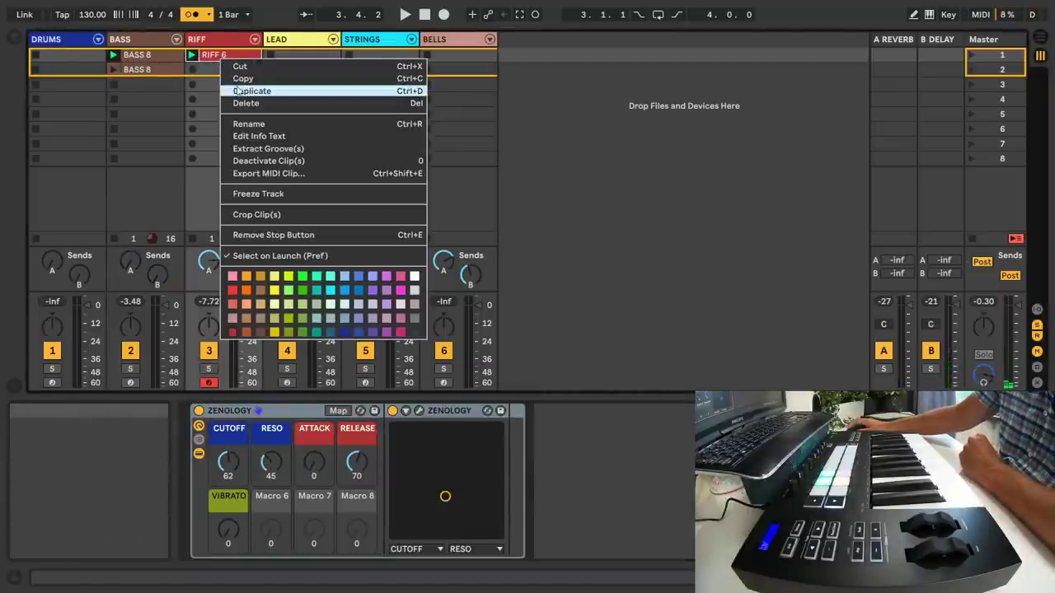
left_click(237, 87)
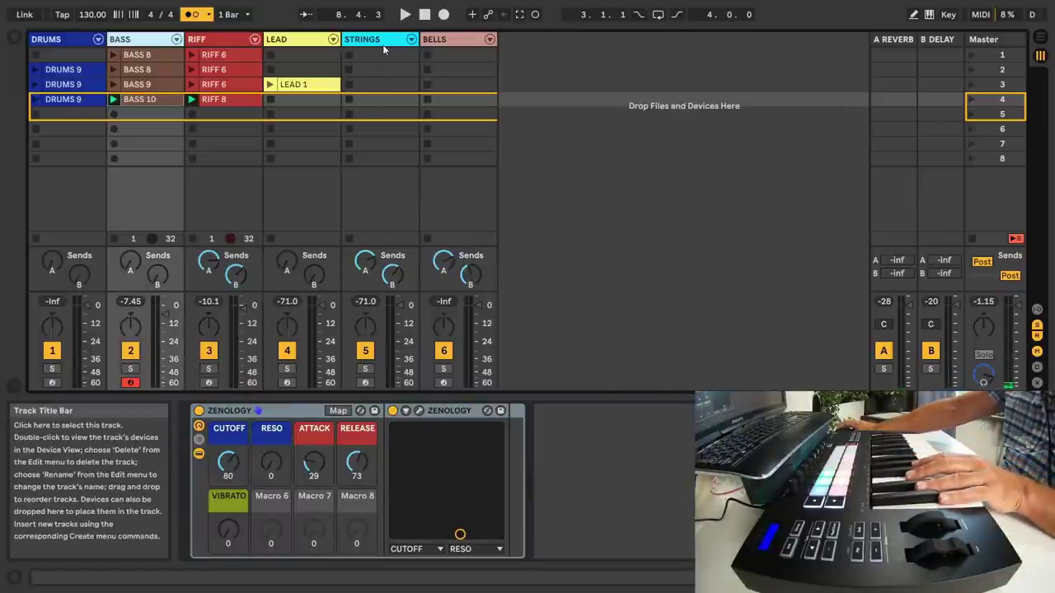
Arm the STRINGS track, session-record the STRINGS 3 clip into scene 4, then stop.
key("Right")
key("Right")
key("Right")
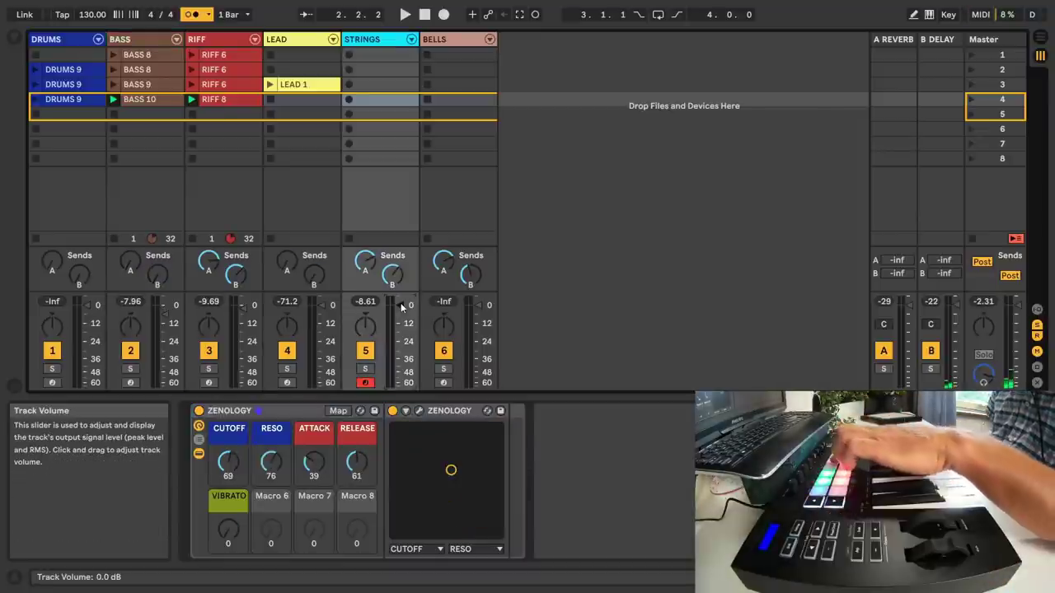
key("shift+F9")
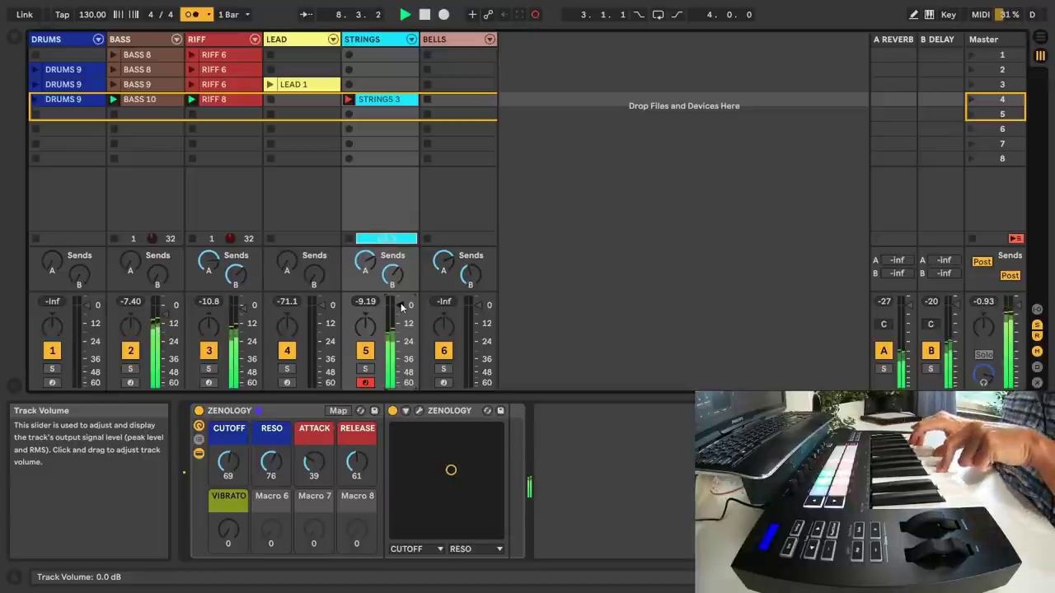
key("space")
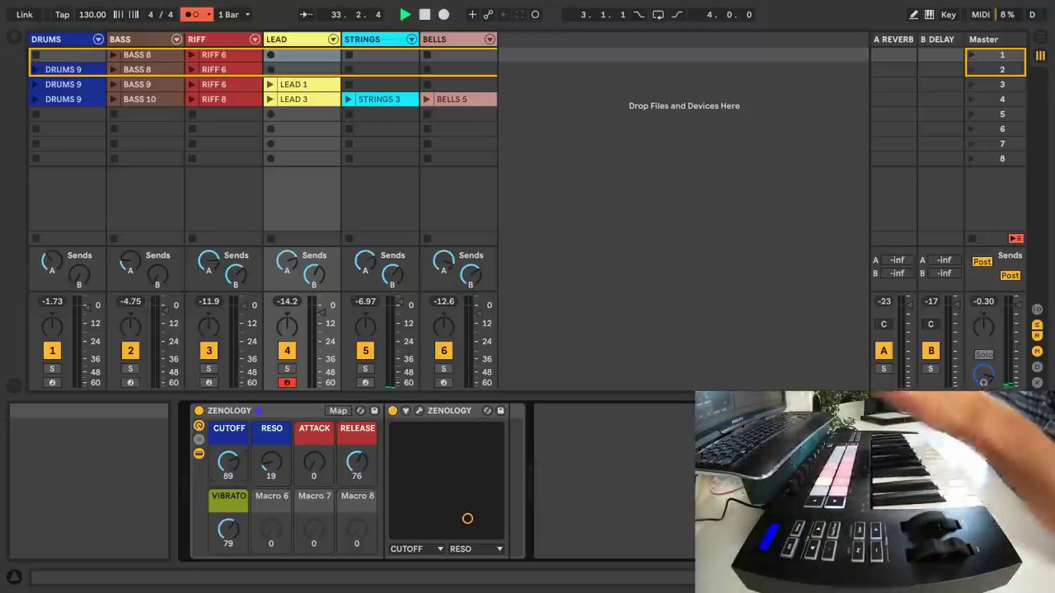
Toggle between Live's Session and Arrangement views.
key("Tab")
key("Tab")
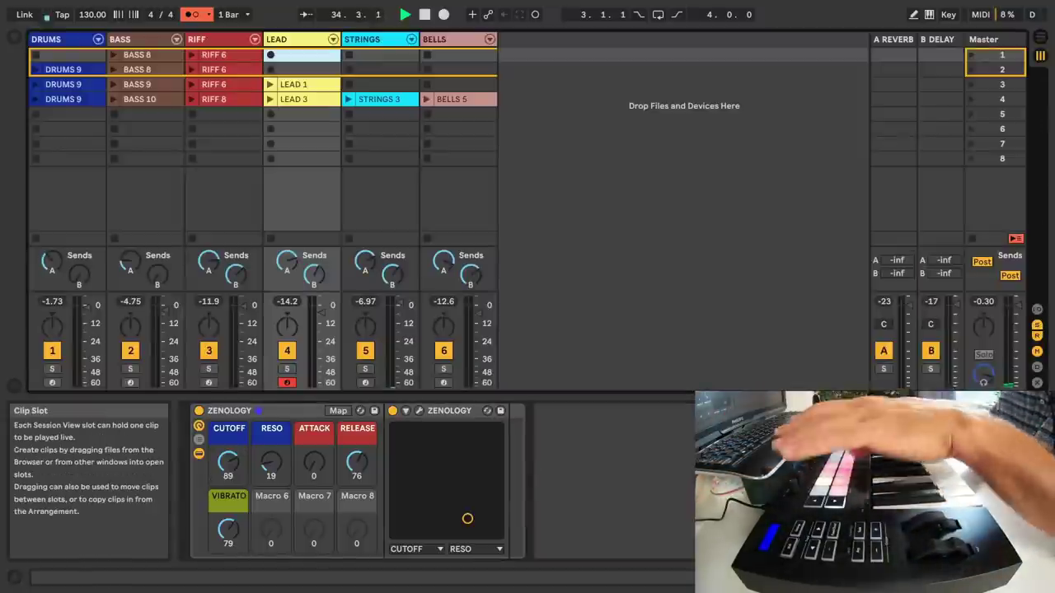